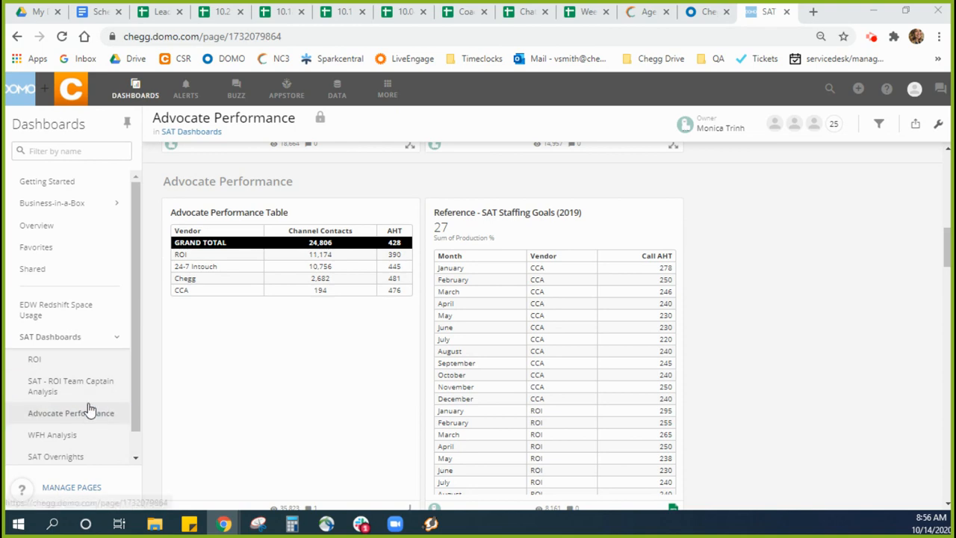
Open the Advocate Performance dashboard and expand its Advocate Performance Table card to the detail view.
left_click(101, 412)
scroll(318, 268, "down", 15)
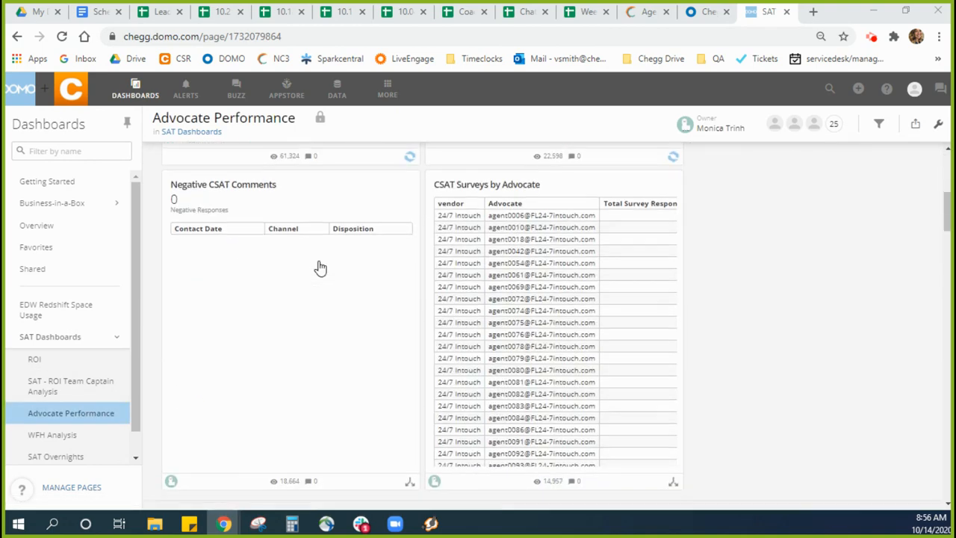
scroll(306, 284, "up", 2)
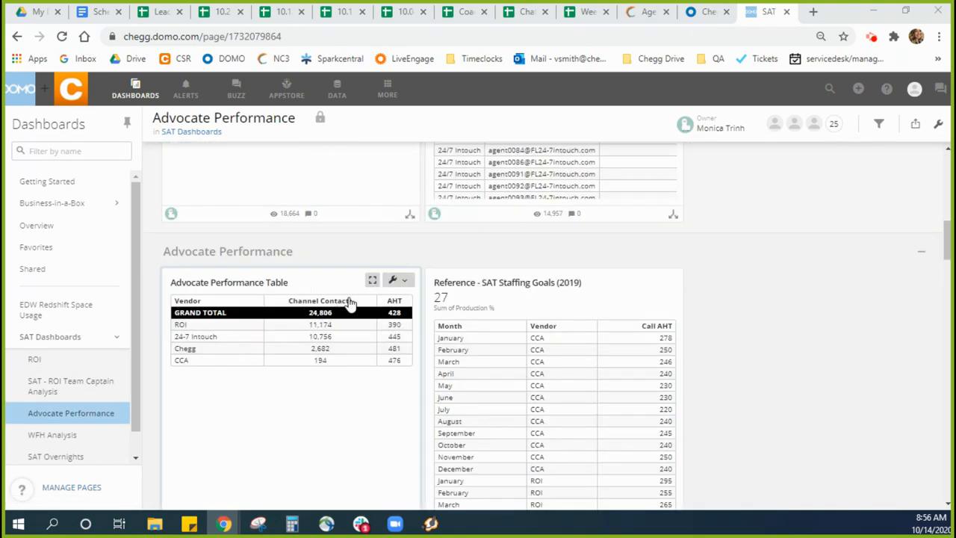
left_click(367, 283)
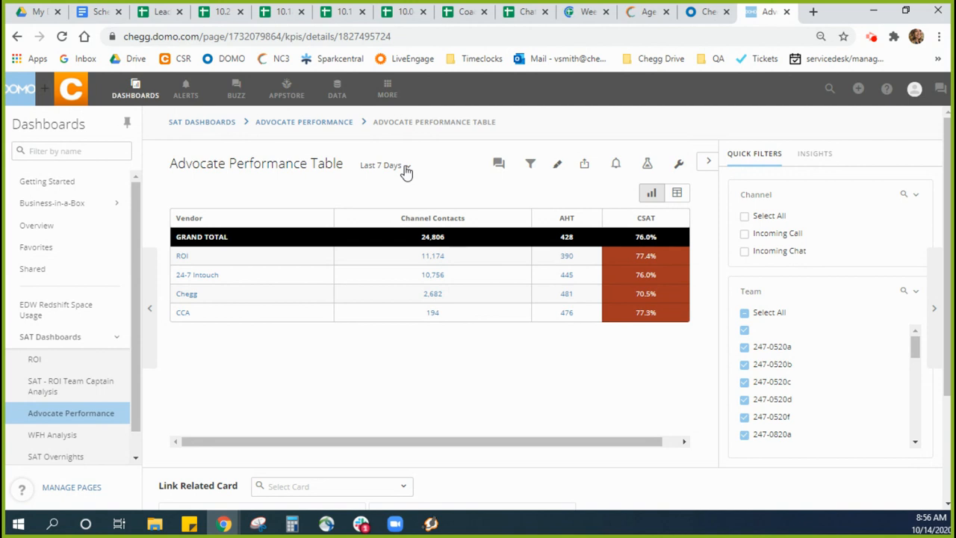
Filter the Advocate Performance Table to the Incoming Chat channel and drill into vendor ROI to review its workers.
left_click(745, 256)
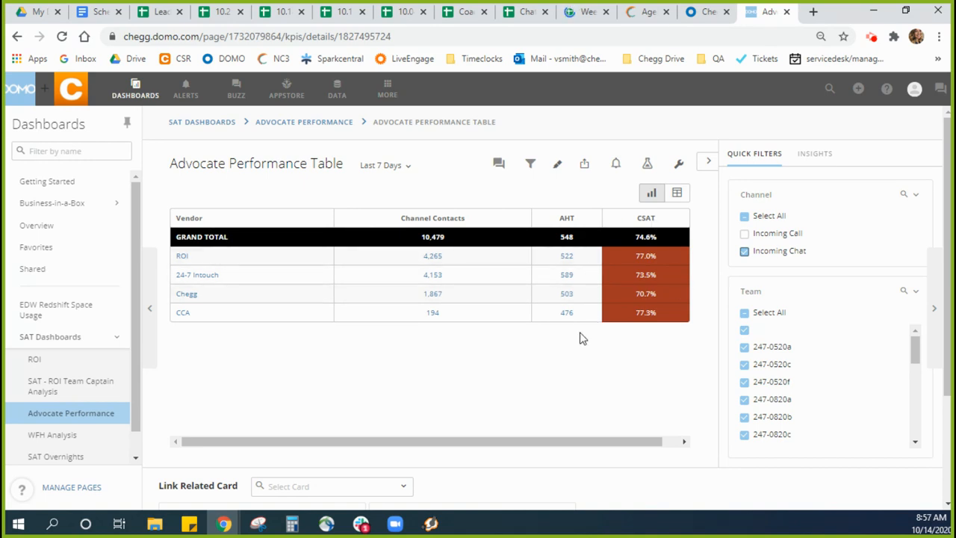
left_click(181, 258)
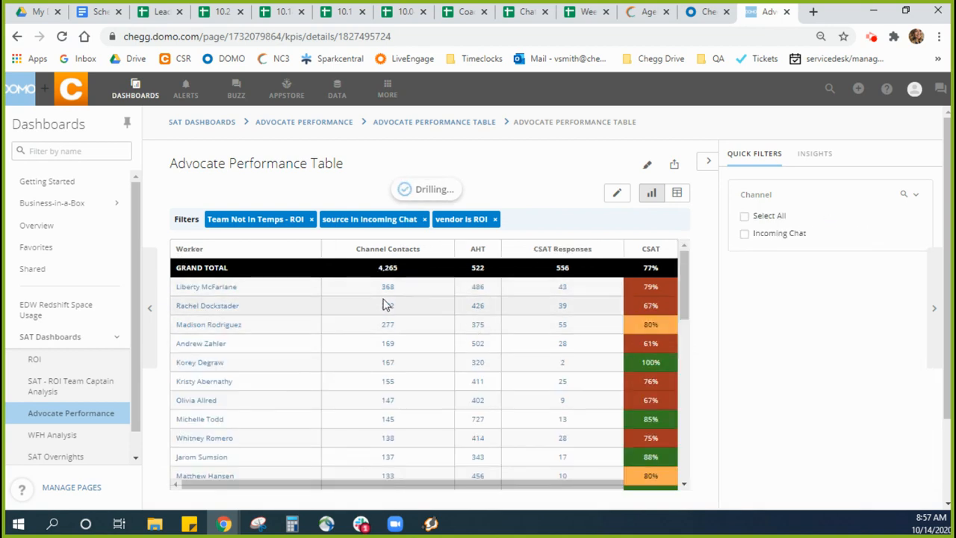
scroll(271, 305, "down", 6)
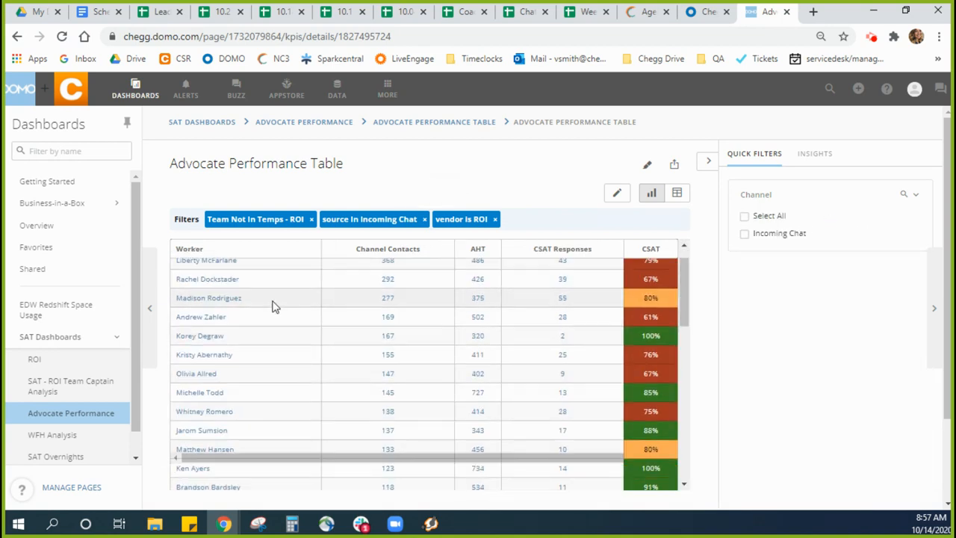
scroll(273, 335, "down", 4)
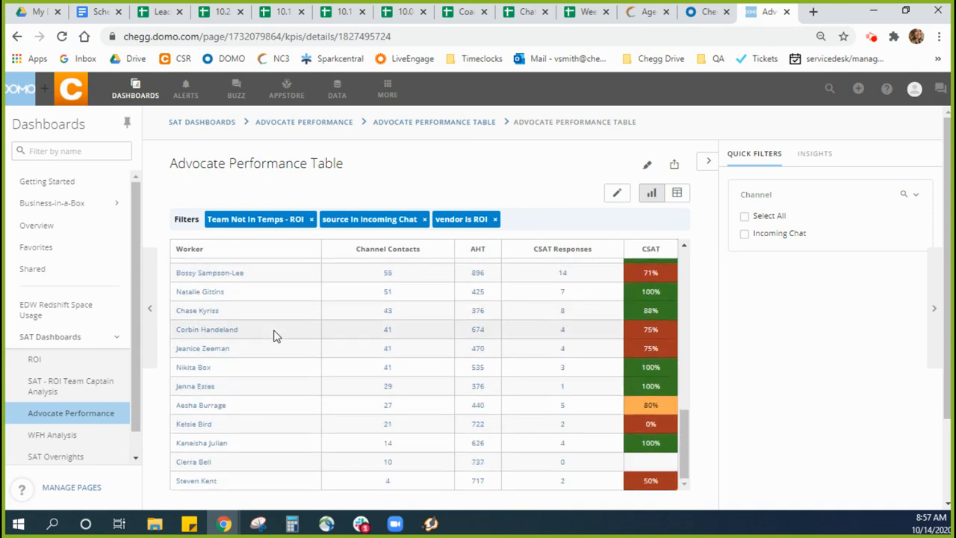
scroll(559, 363, "up", 10)
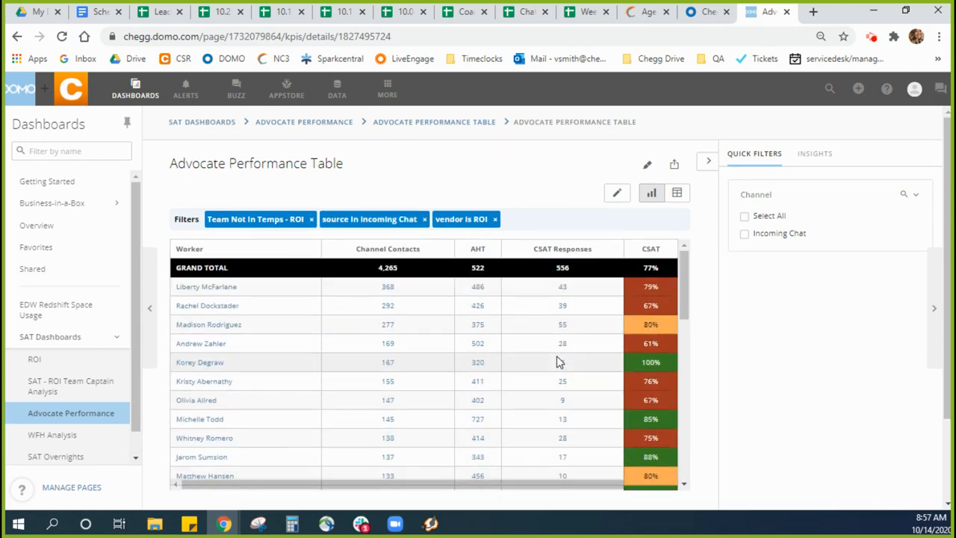
Export the ROI worker breakdown of the Advocate Performance Table as an Excel file and look over the worker rows.
left_click(673, 165)
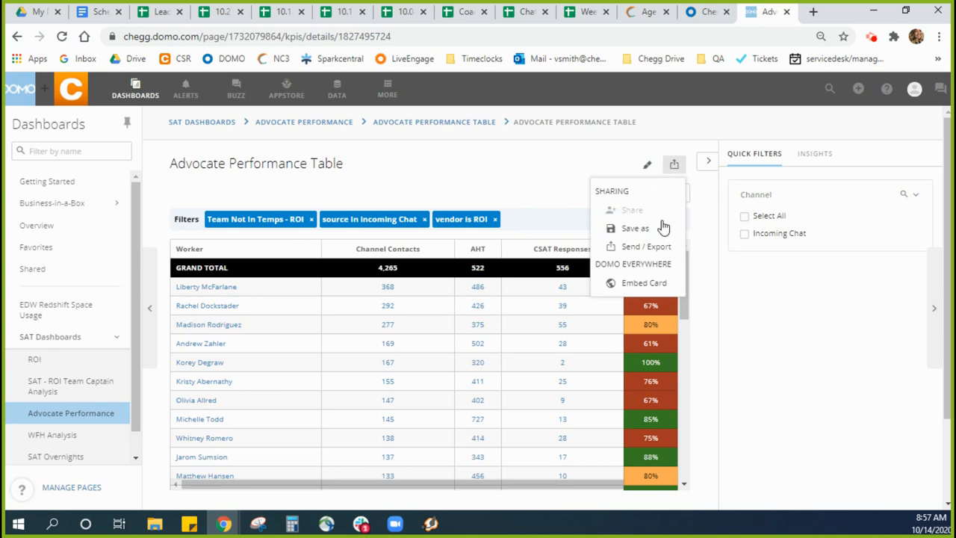
left_click(636, 246)
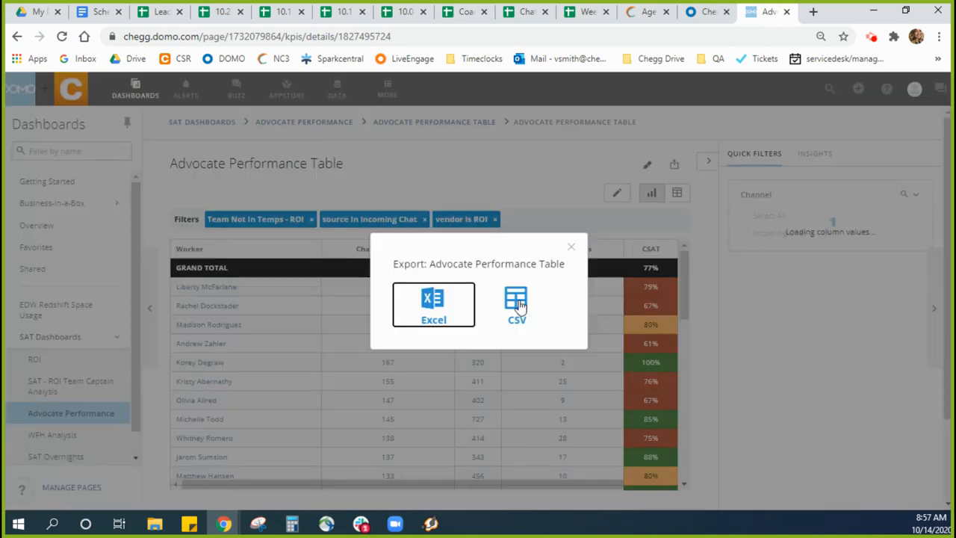
left_click(435, 307)
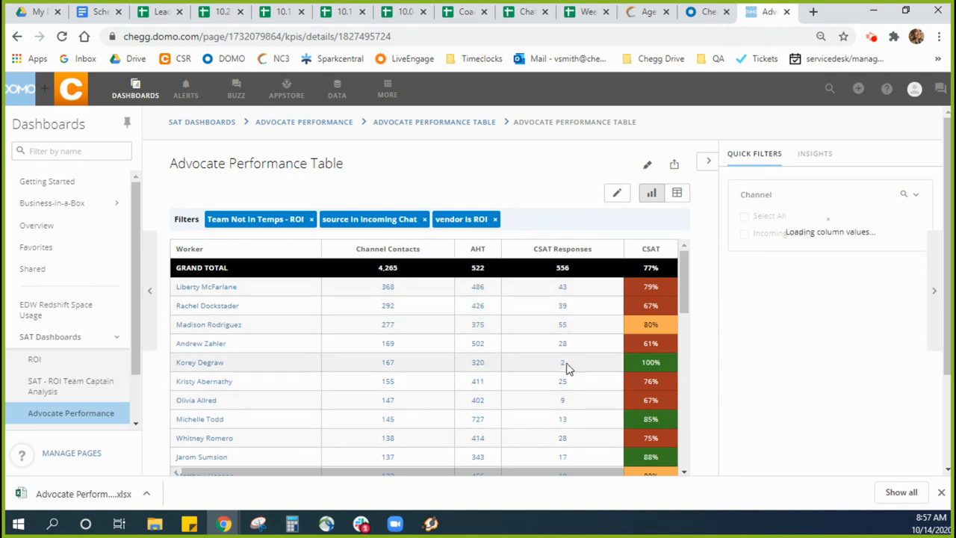
scroll(648, 398, "down", 10)
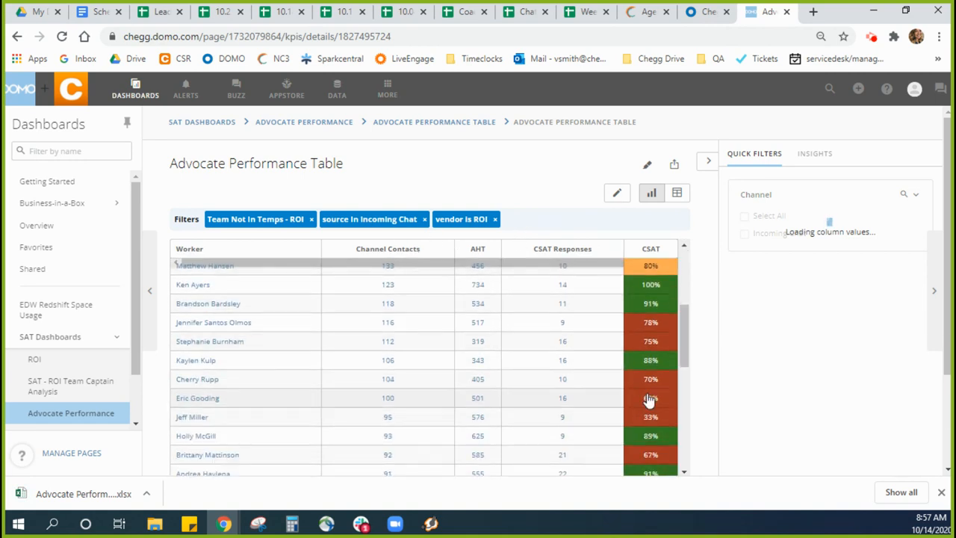
scroll(648, 400, "up", 10)
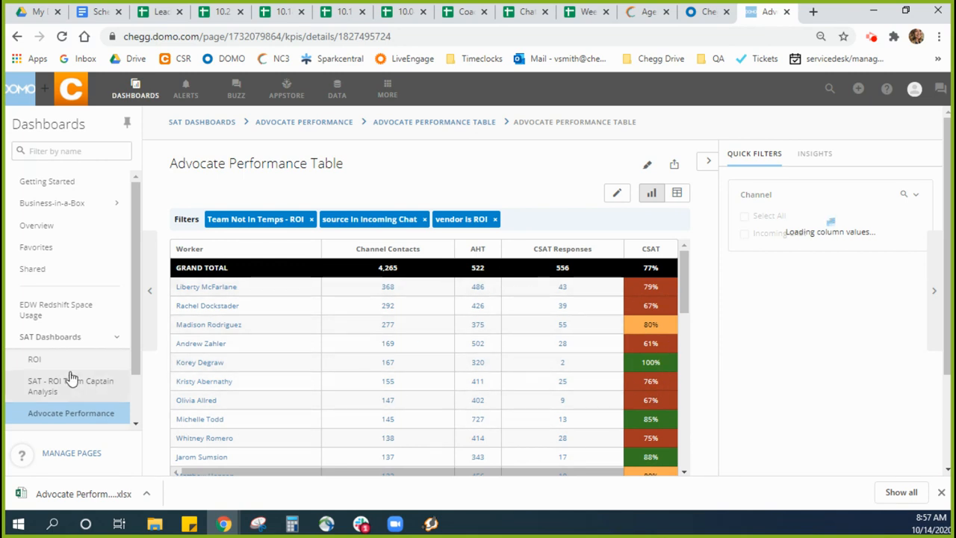
Open the ROI dashboard and expand its ROI CSAT Minus Account Sharing Deactivations card.
left_click(34, 358)
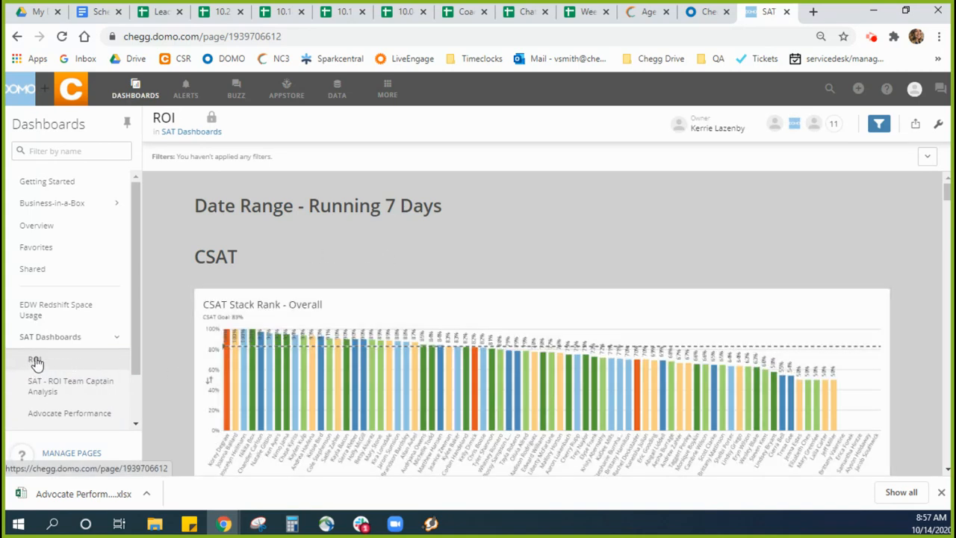
left_click(31, 359)
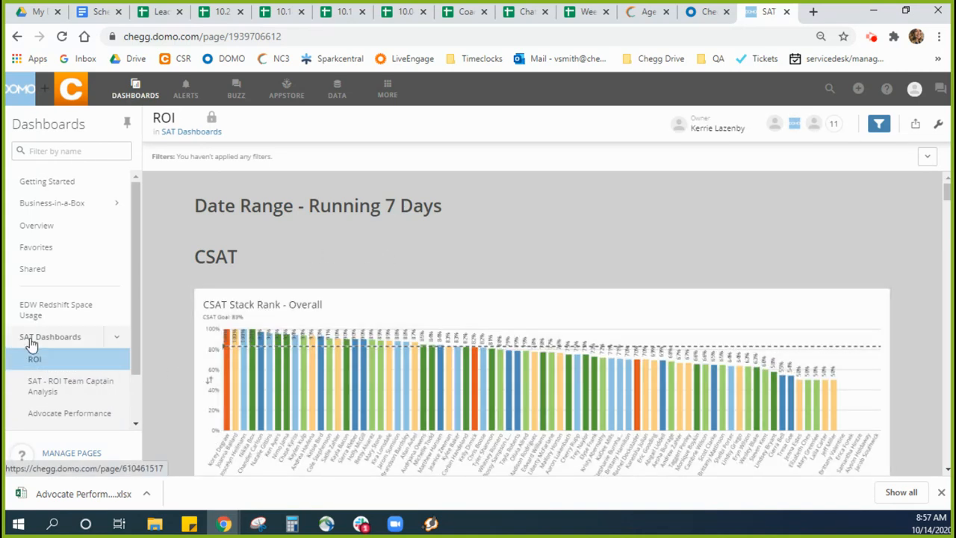
scroll(413, 296, "down", 10)
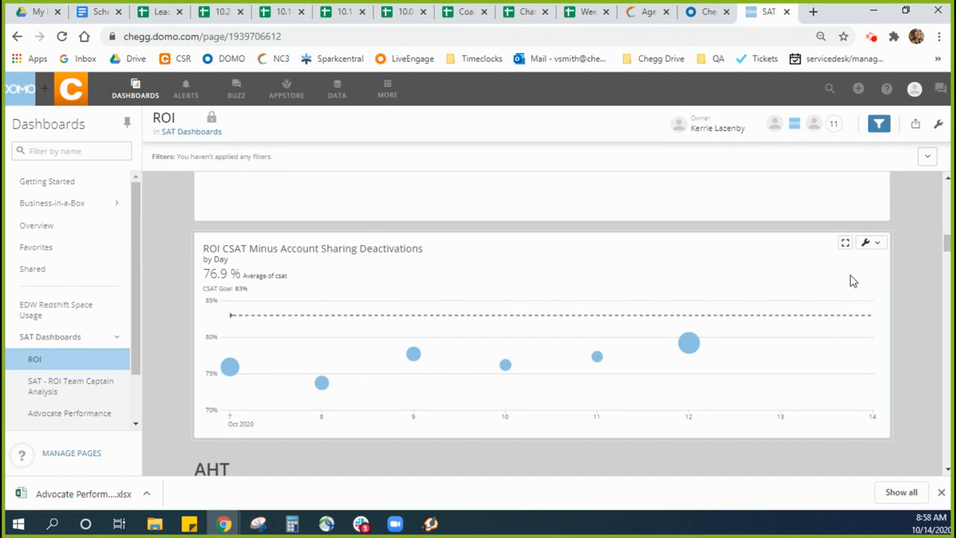
left_click(845, 243)
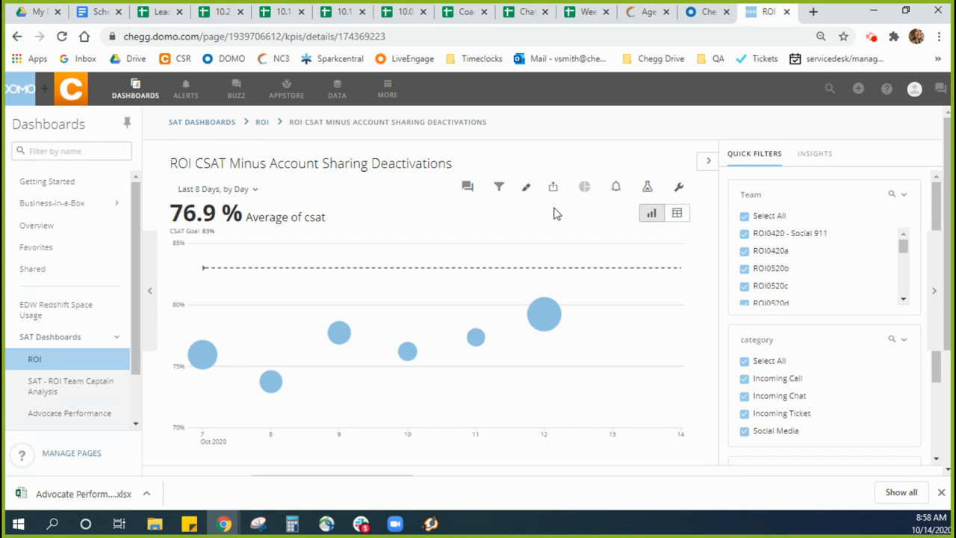
Open the card's date range options and limit its category filter to Incoming Chat only.
left_click(255, 190)
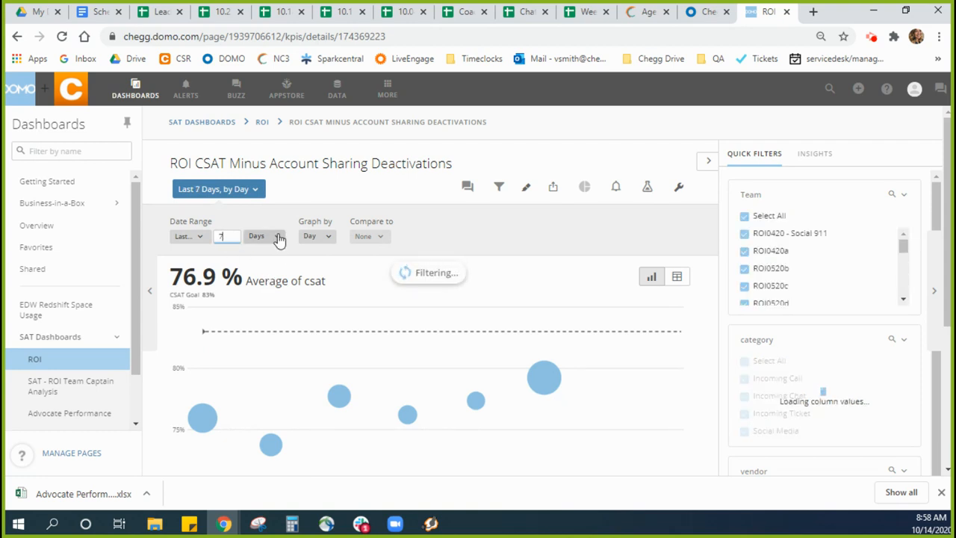
scroll(367, 328, "down", 1)
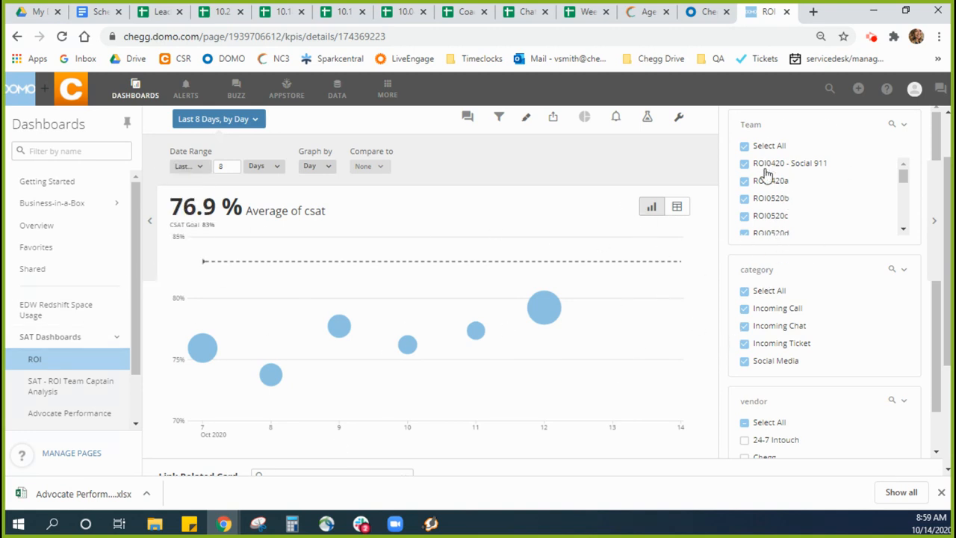
scroll(769, 187, "down", 3)
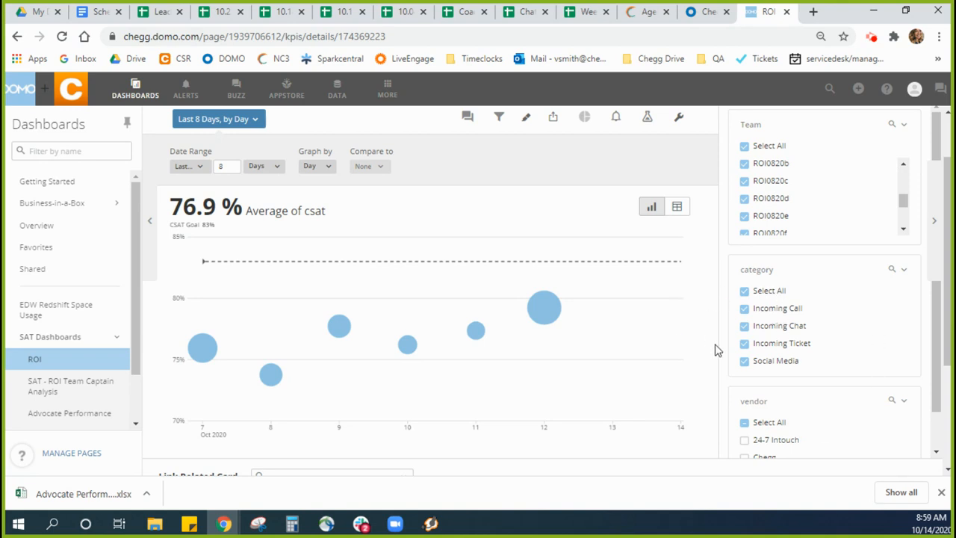
scroll(788, 351, "down", 5)
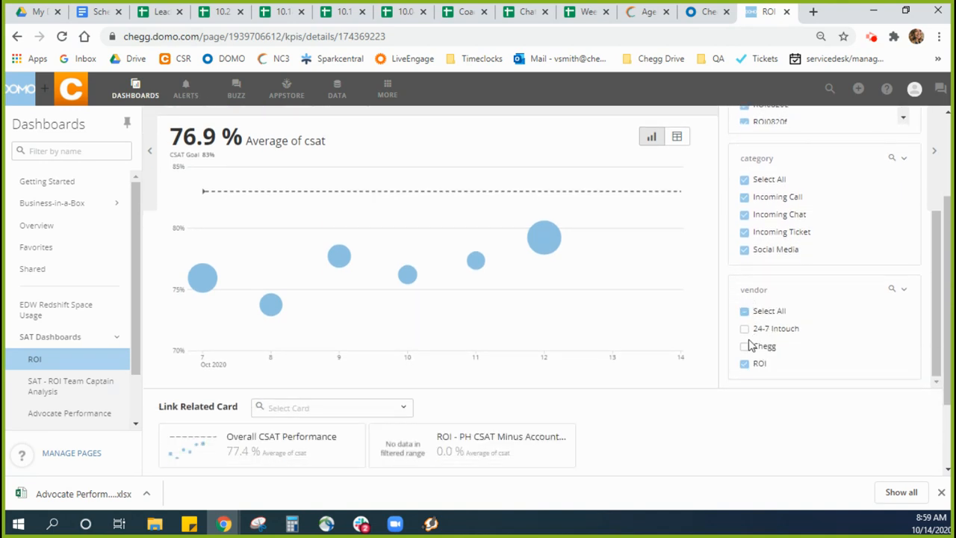
scroll(776, 302, "up", 1)
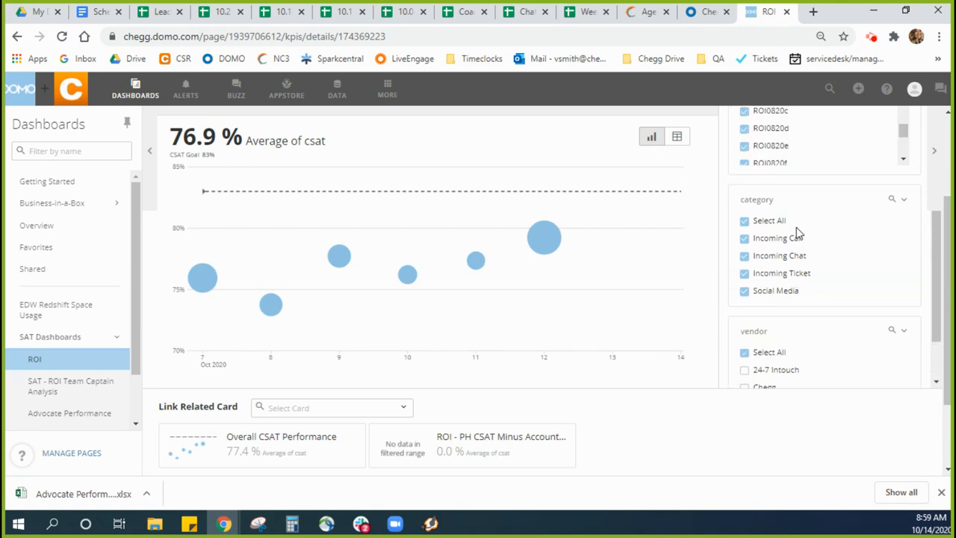
left_click(745, 223)
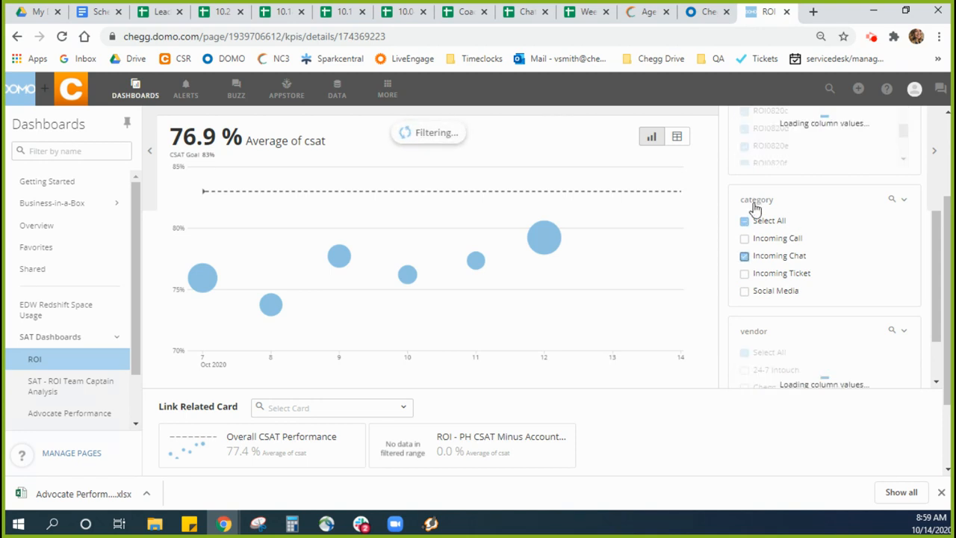
scroll(610, 343, "up", 2)
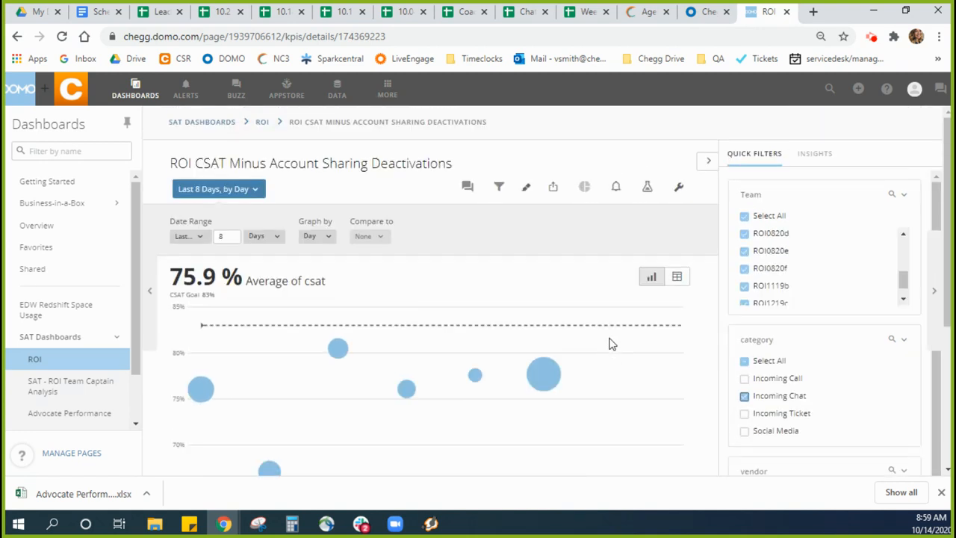
Drill into the October 12 bubble to break the CSAT results down by team, and select all teams in the Team filter.
scroll(609, 343, "down", 1)
mouse_move(553, 310)
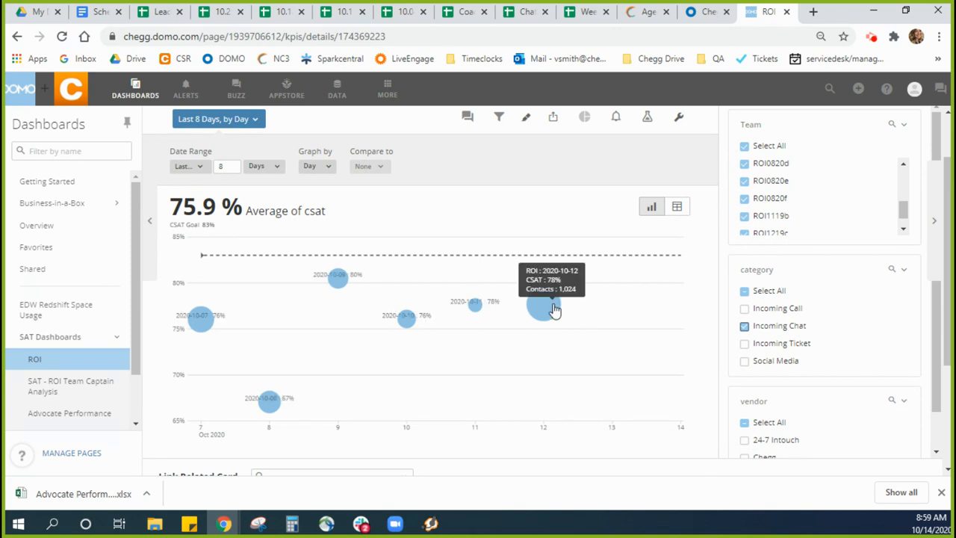
left_click(554, 310)
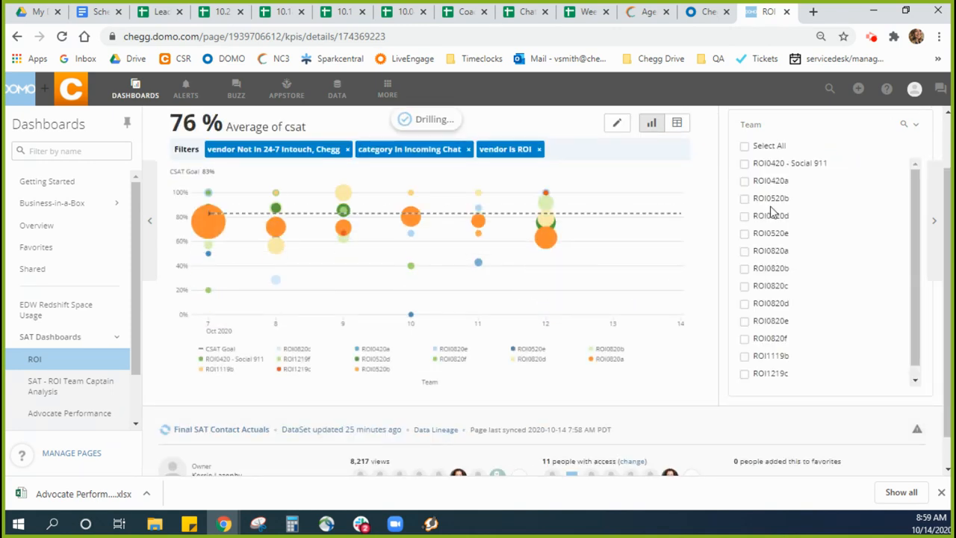
left_click(745, 147)
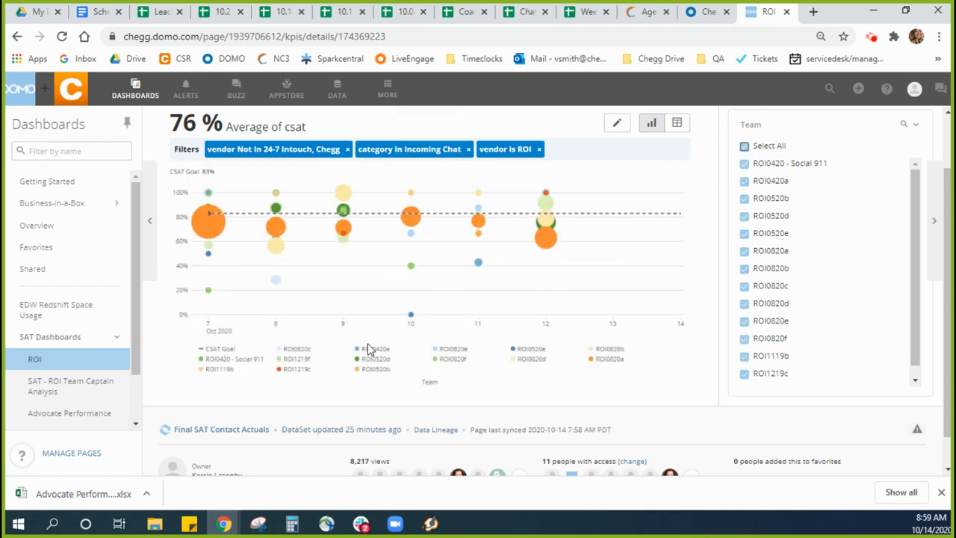
Drill into team ROI0820a's October 12 bubble, and remove the team filter from the advocate satisfaction chart.
left_click(550, 243)
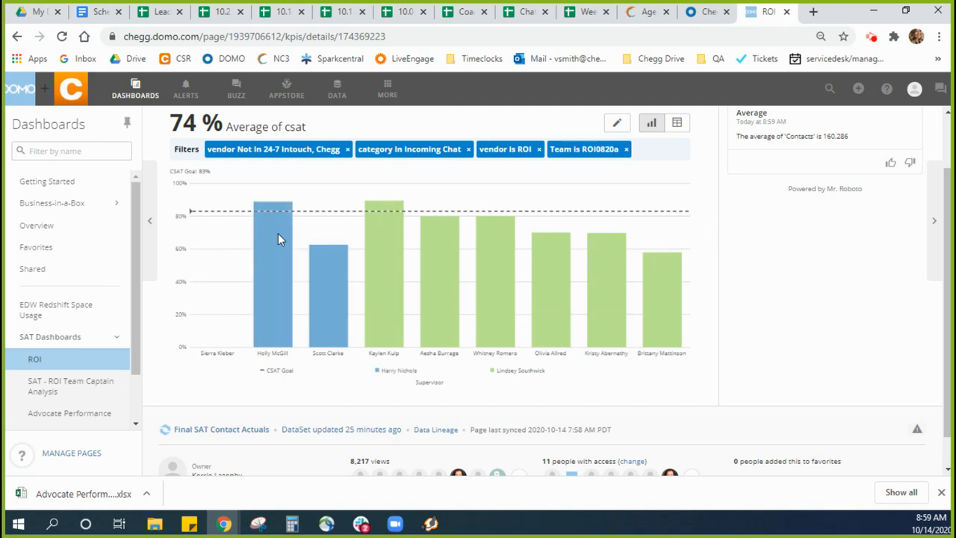
left_click(626, 150)
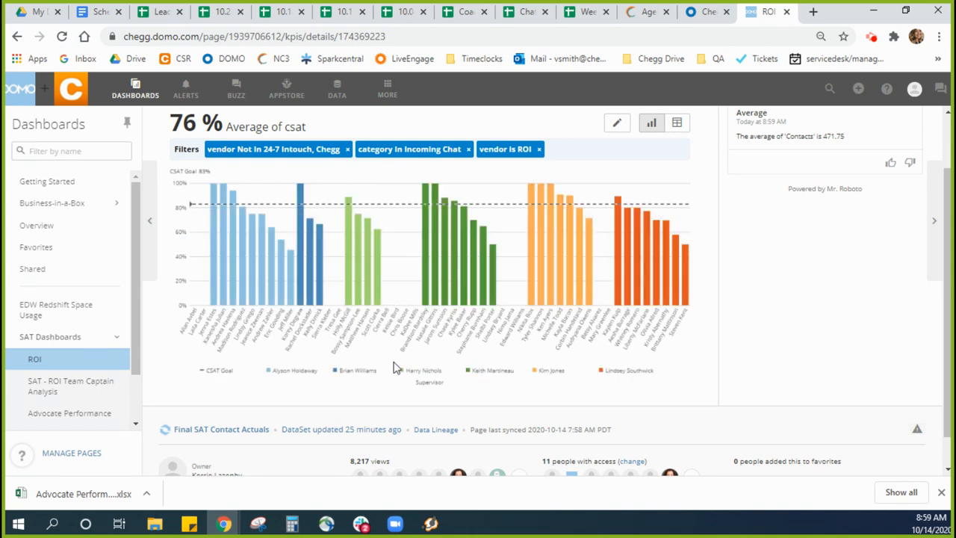
scroll(590, 299, "up", 1)
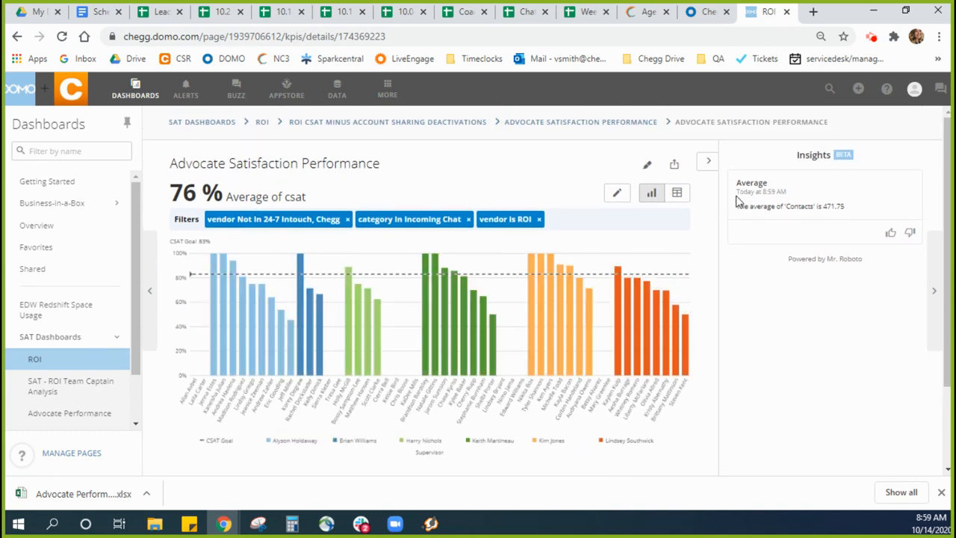
Export the advocate satisfaction chart as an Excel file and return to the ROI CSAT Minus Account Sharing Deactivations card.
left_click(673, 164)
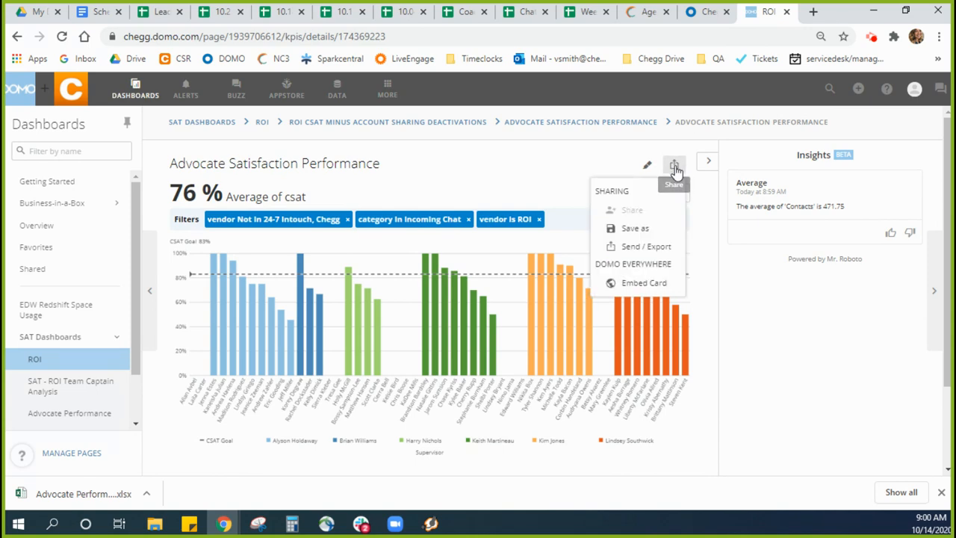
left_click(630, 251)
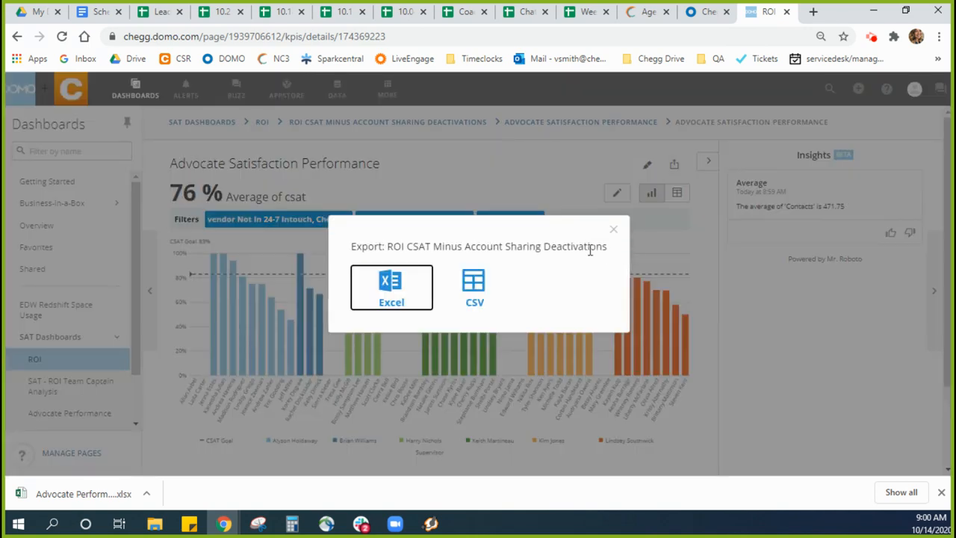
left_click(388, 287)
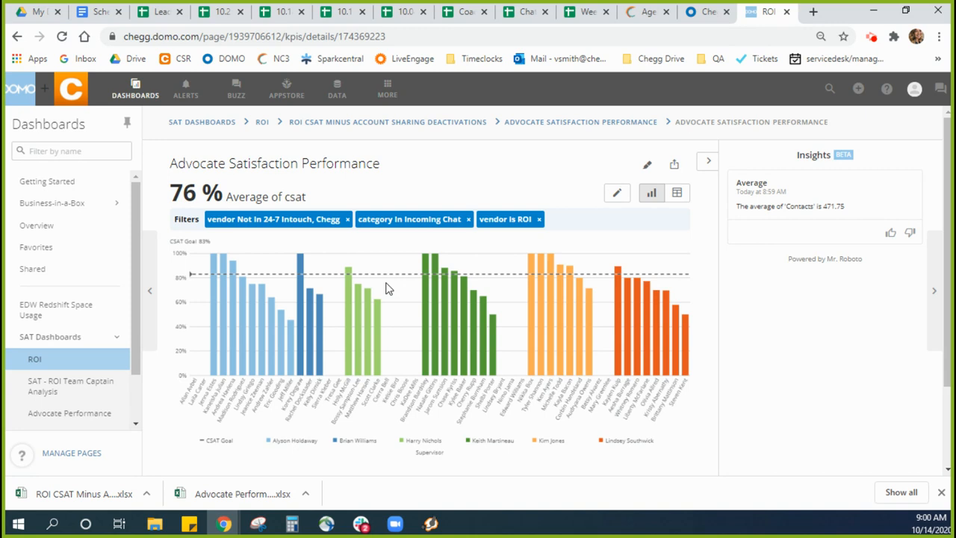
left_click(321, 123)
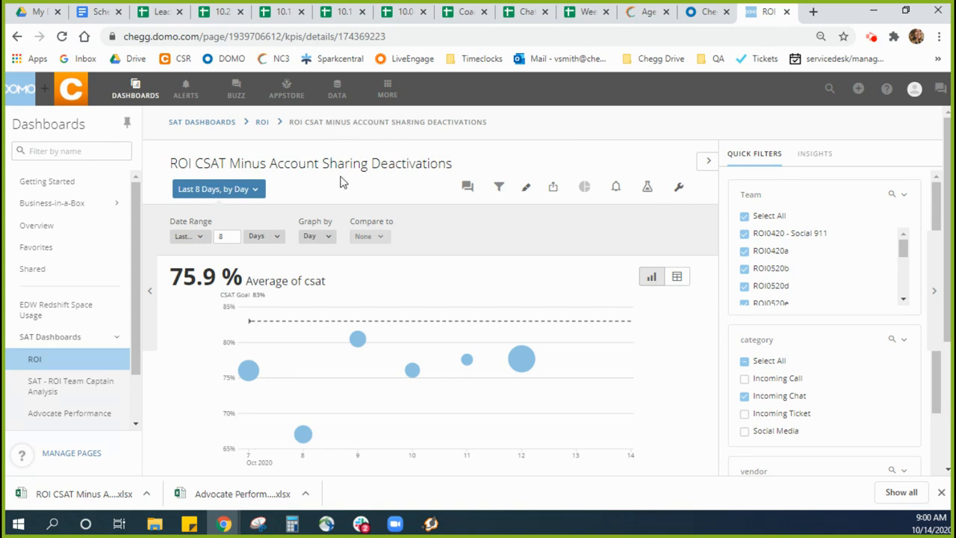
scroll(617, 312, "down", 1)
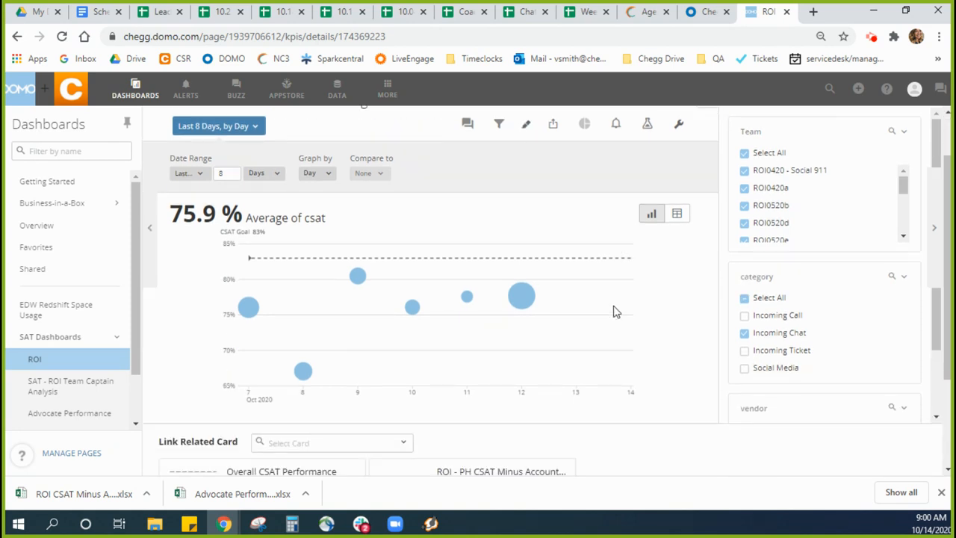
Limit the category filter to Social Media only and drill into the October 12 bubble to break CSAT down by team.
left_click(745, 326)
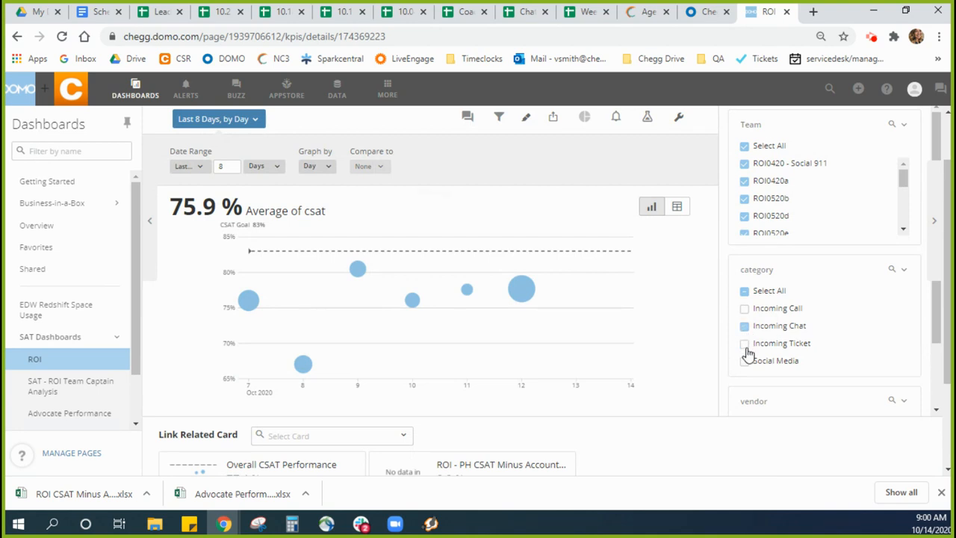
left_click(745, 362)
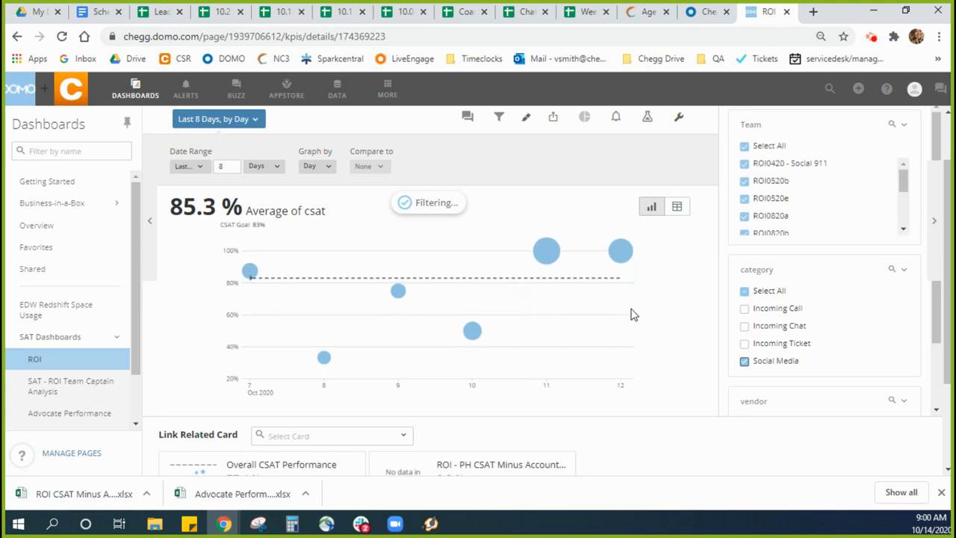
scroll(582, 329, "up", 2)
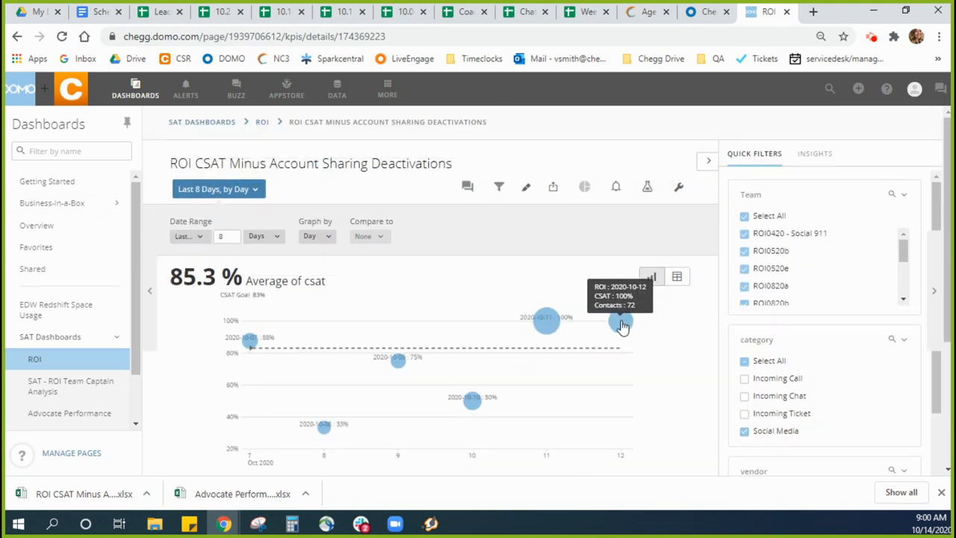
left_click(622, 327)
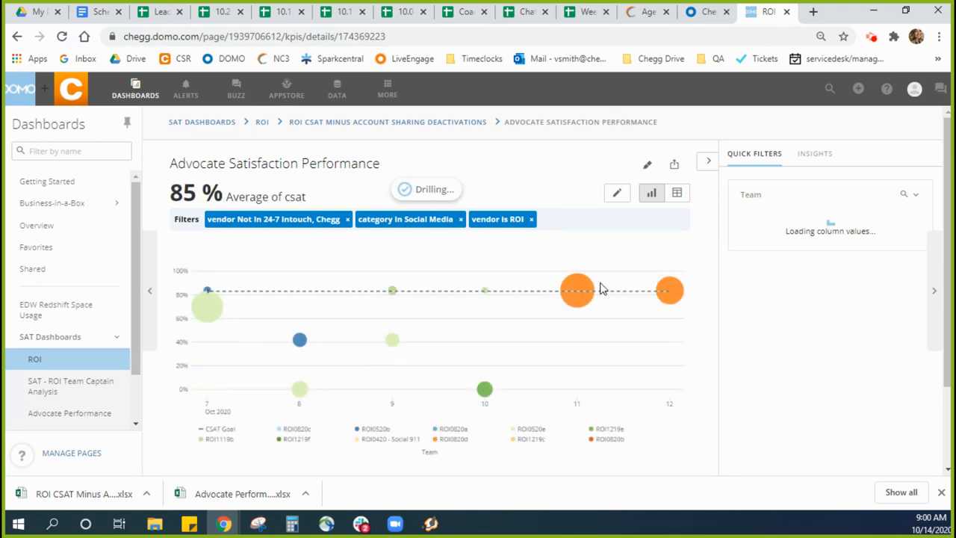
Drill into team ROI0820d's October 12 bubble and remove the team filter from the advocate satisfaction chart.
left_click(675, 275)
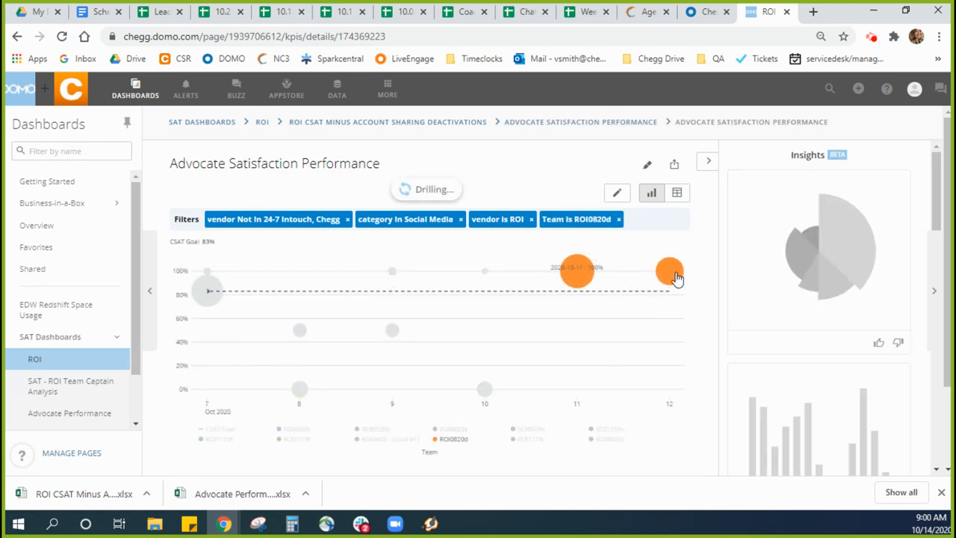
left_click(619, 221)
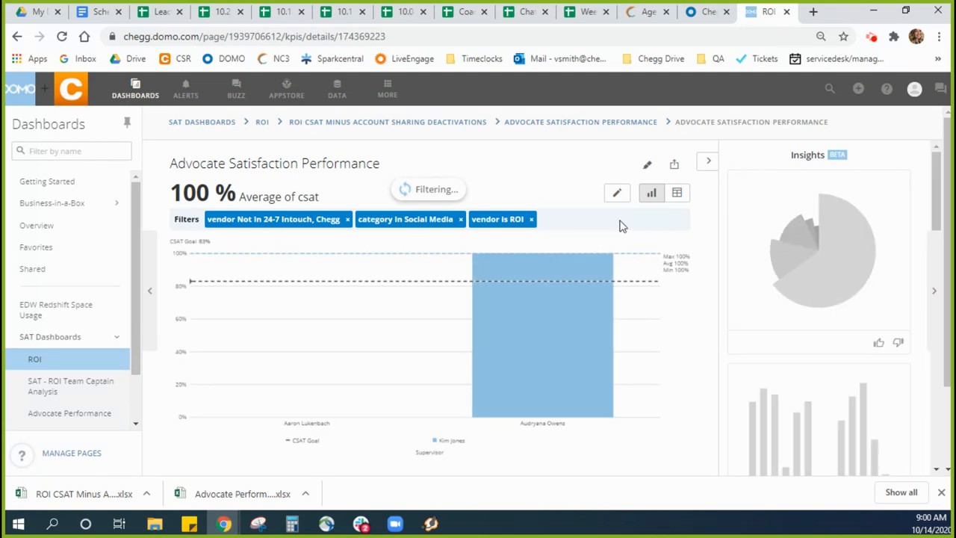
Export the Social Media advocate satisfaction chart as an Excel file and return to the ROI CSAT Minus Account Sharing Deactivations card.
left_click(675, 166)
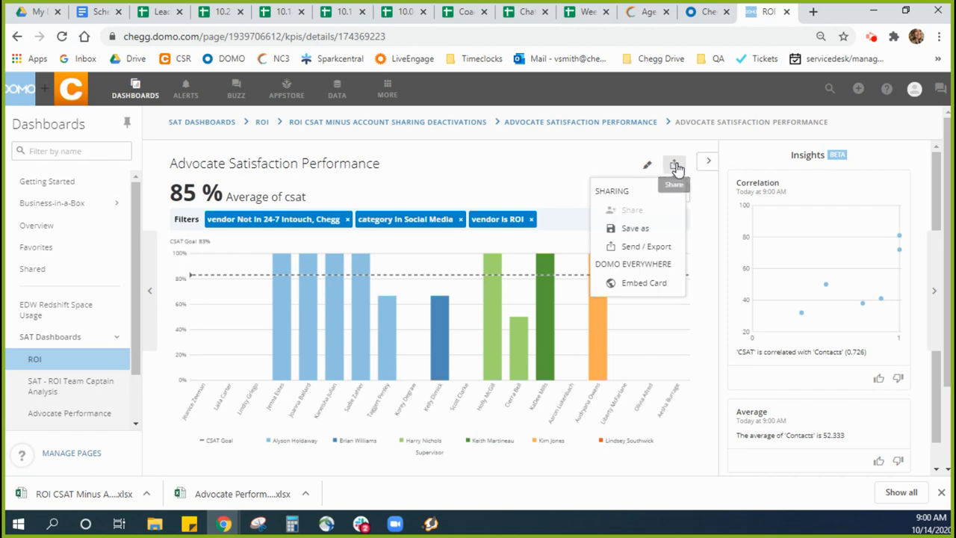
left_click(612, 248)
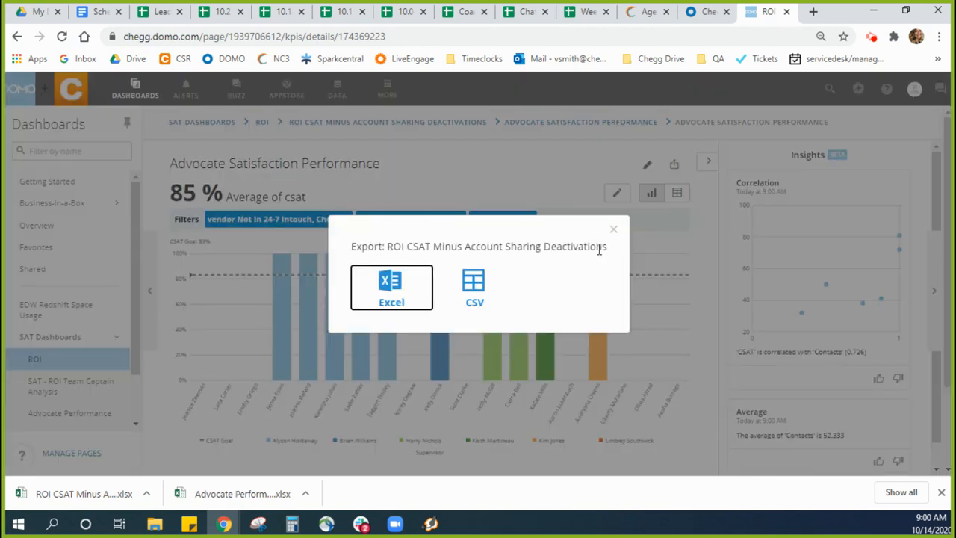
left_click(392, 290)
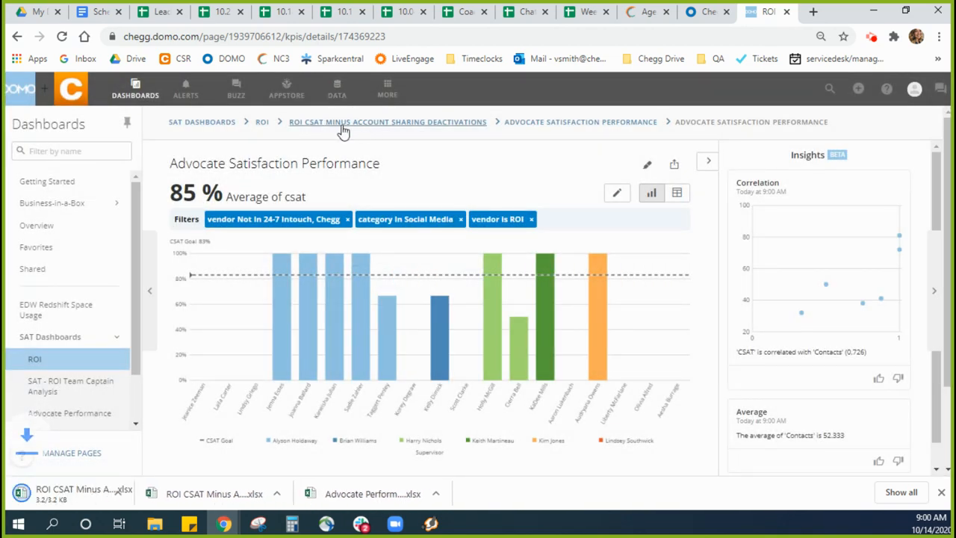
left_click(336, 123)
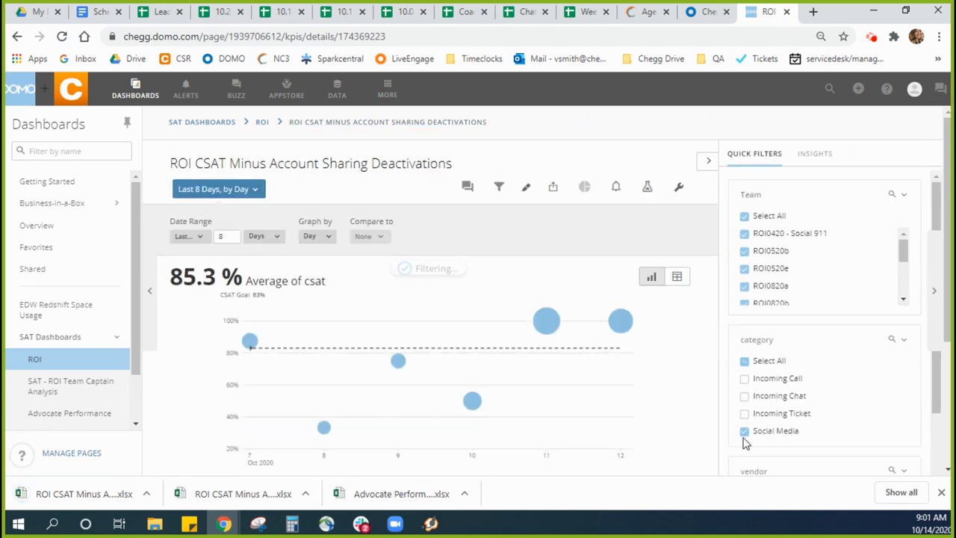
Limit the category filter to Incoming Ticket only and drill into the October 12 bubble to view the team breakdown.
left_click(744, 430)
left_click(744, 418)
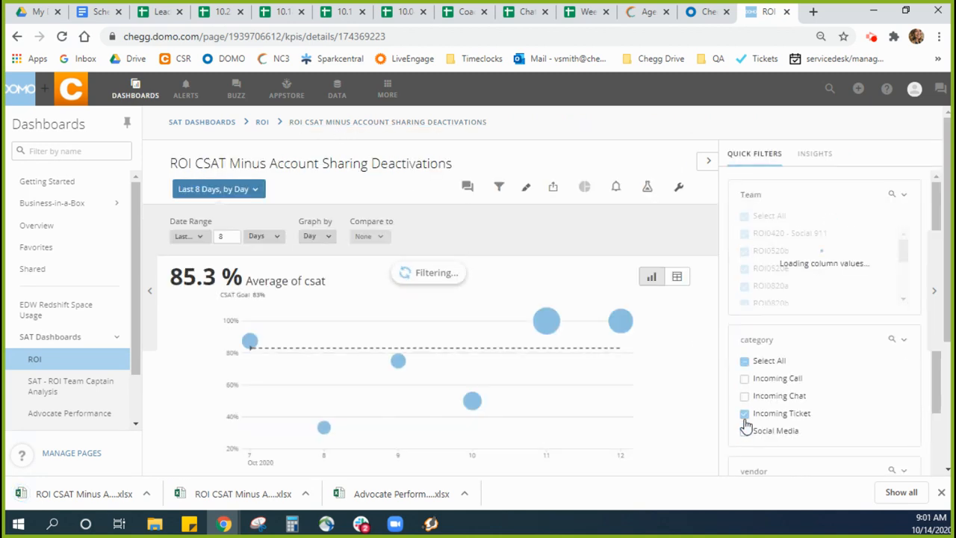
left_click(630, 446)
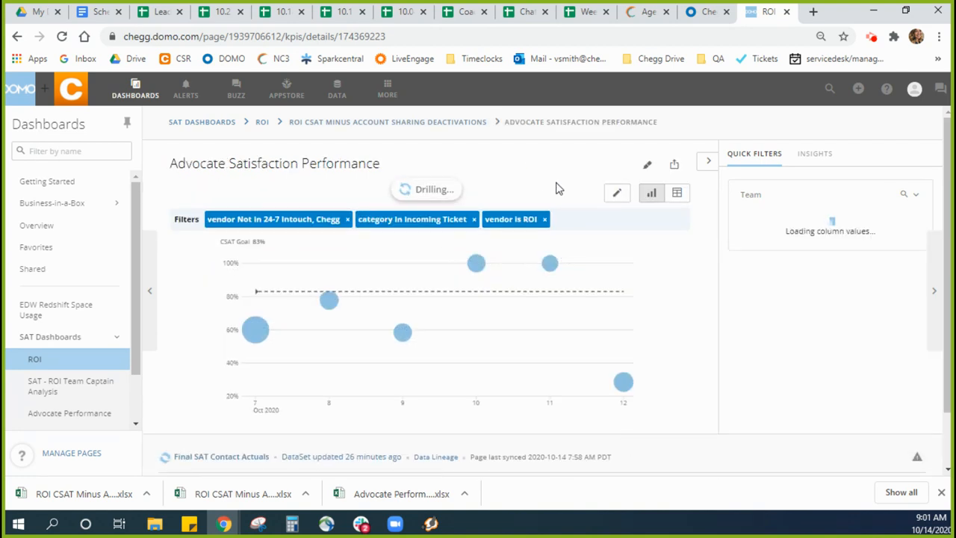